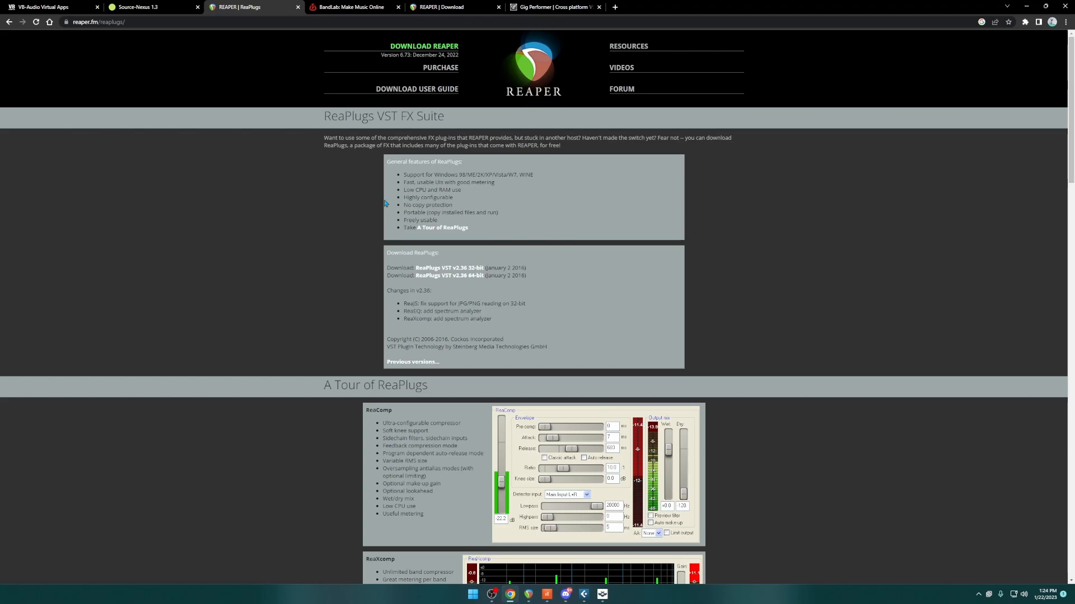
# Bring up the Source-Nexus 1.3 page in the browser
pyautogui.click(157, 7)
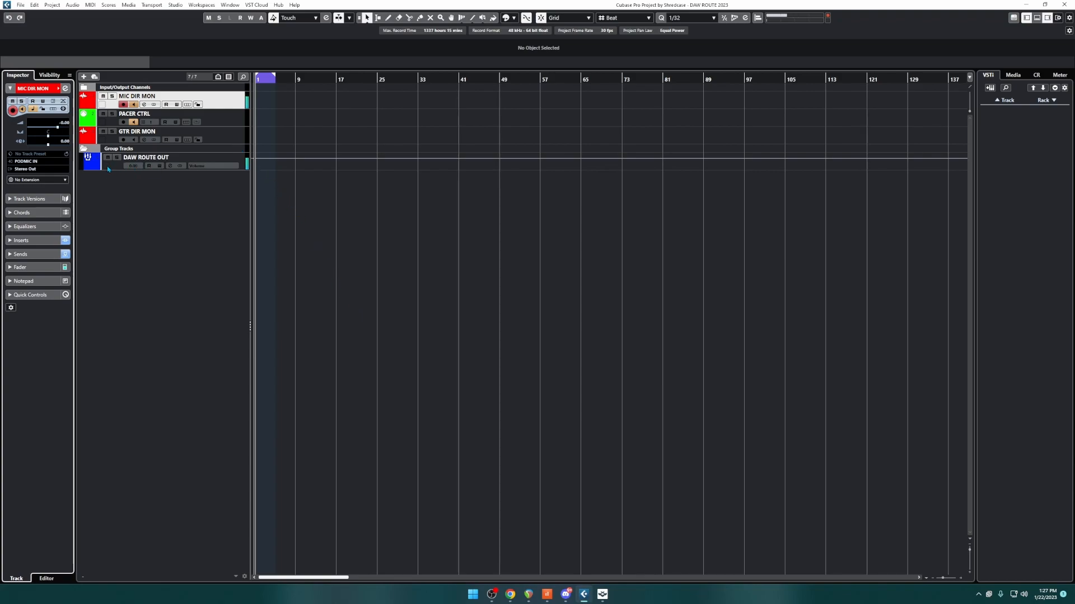
# Switch to Cubase and inspect the inserts of the MIC DIR MON track, including its Chain Leader plug-in, and of the DAW ROUTE OUT group
pyautogui.click(238, 161)
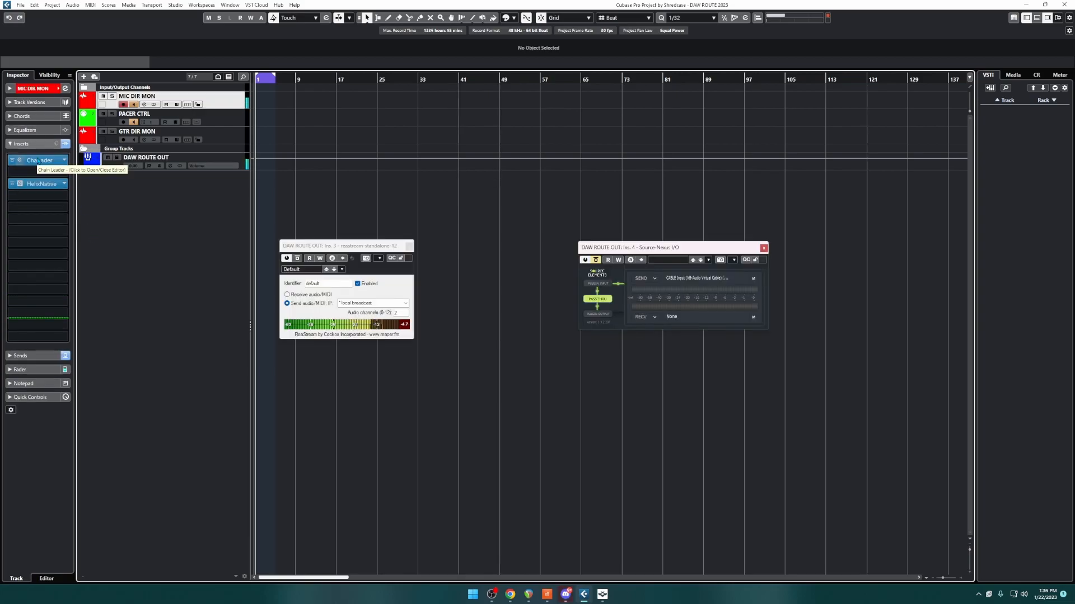
pyautogui.click(39, 161)
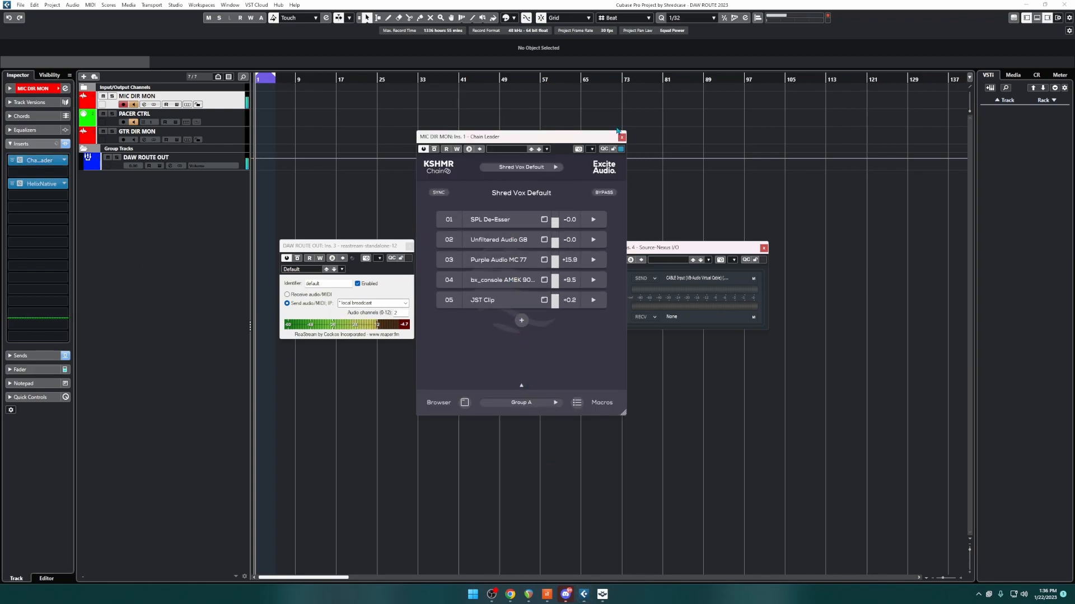
pyautogui.click(622, 137)
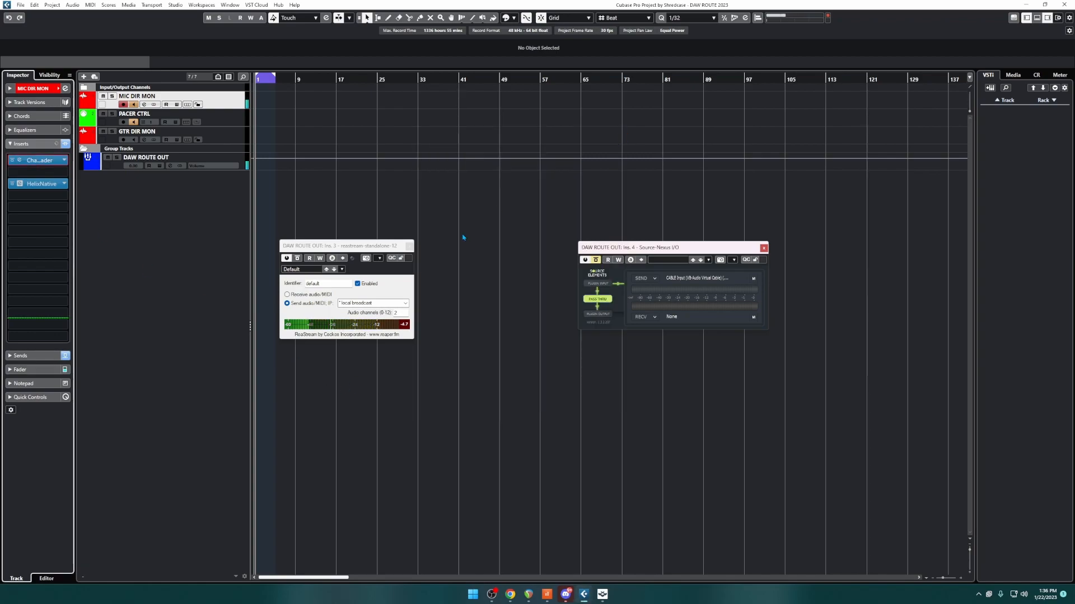
pyautogui.click(111, 169)
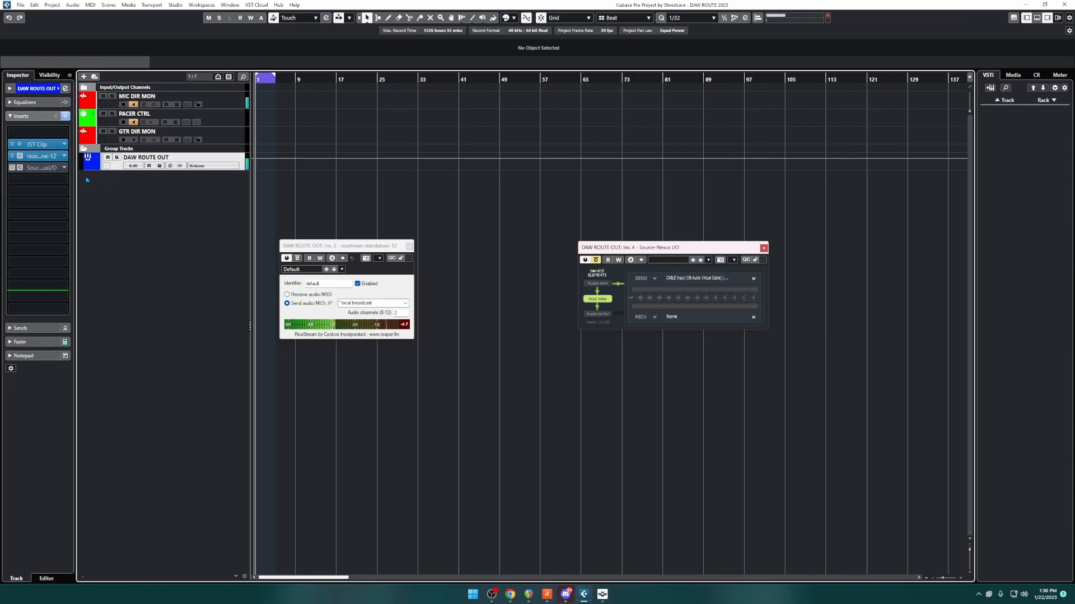
# Inspect the sends from the MIC DIR MON and GTR DIR MON tracks to the DAW ROUTE OUT group
pyautogui.click(239, 106)
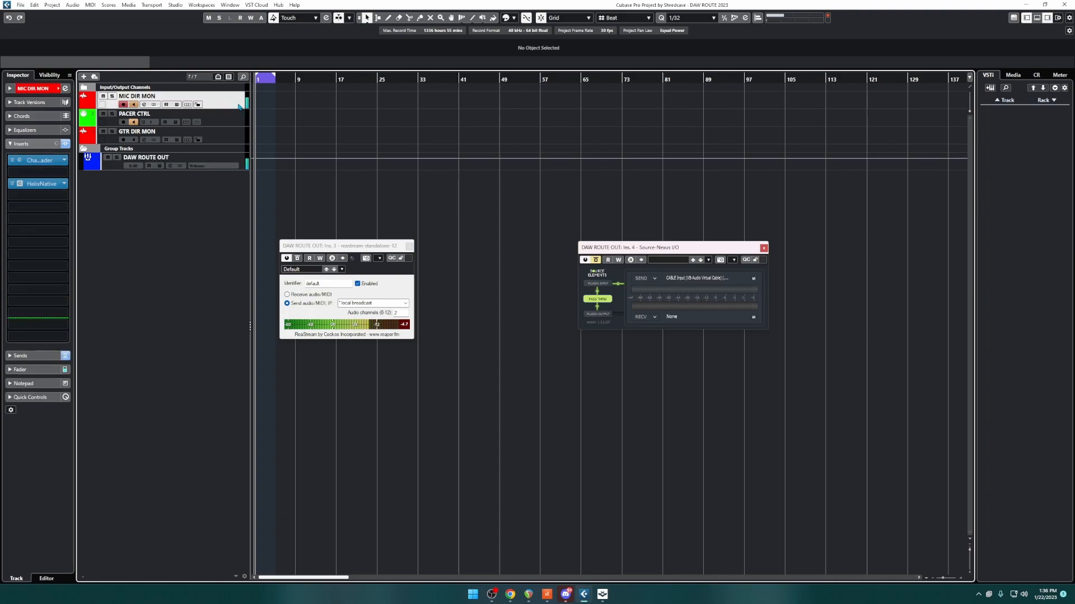
pyautogui.click(11, 355)
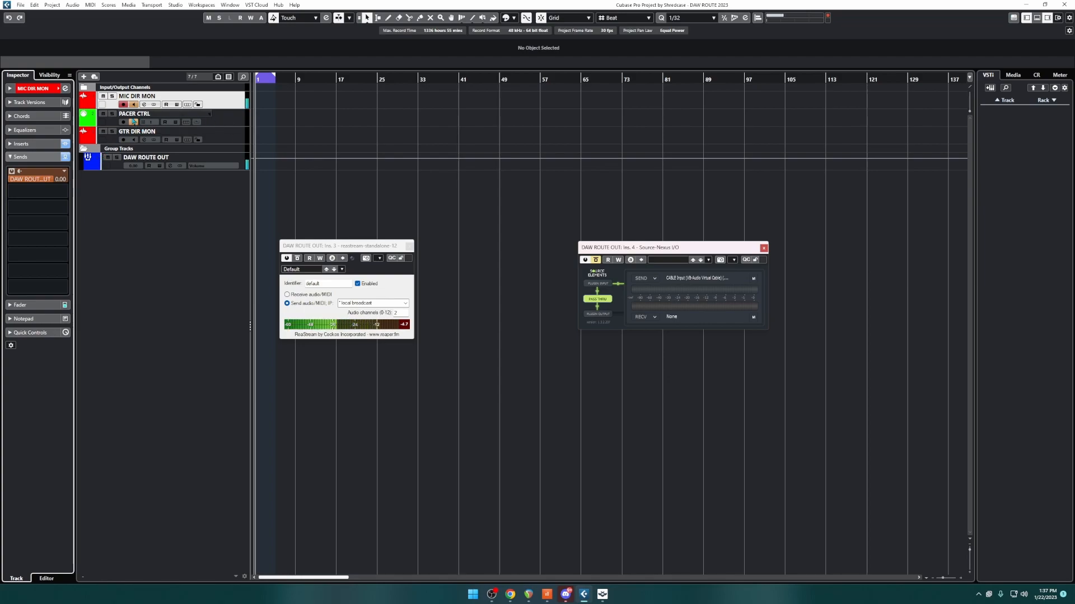
pyautogui.click(237, 139)
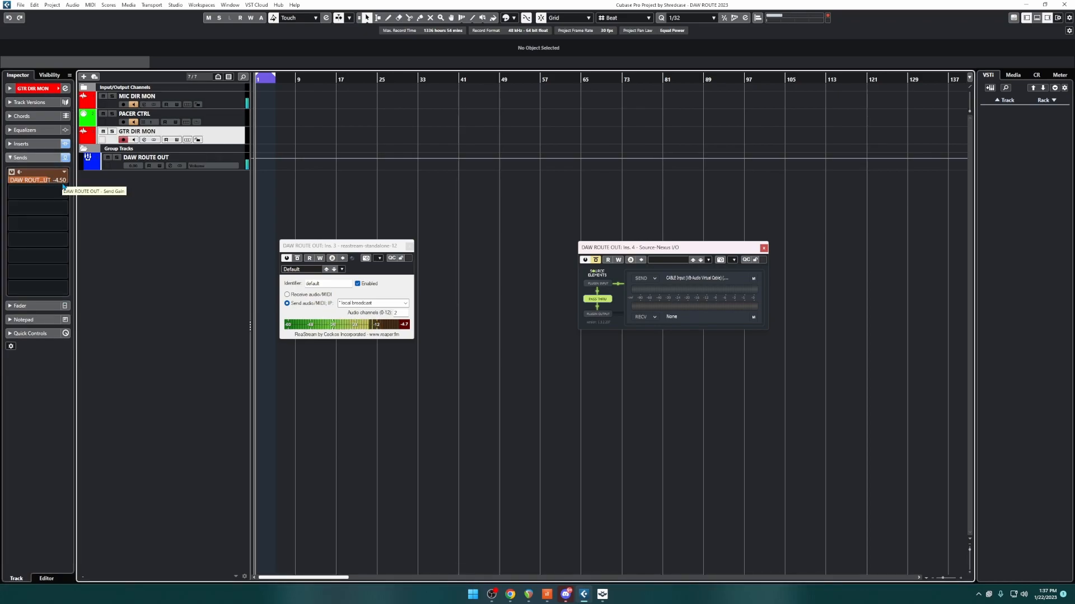
# Examine the ReaStream send address and audio channel settings on the DAW ROUTE OUT group
pyautogui.click(195, 158)
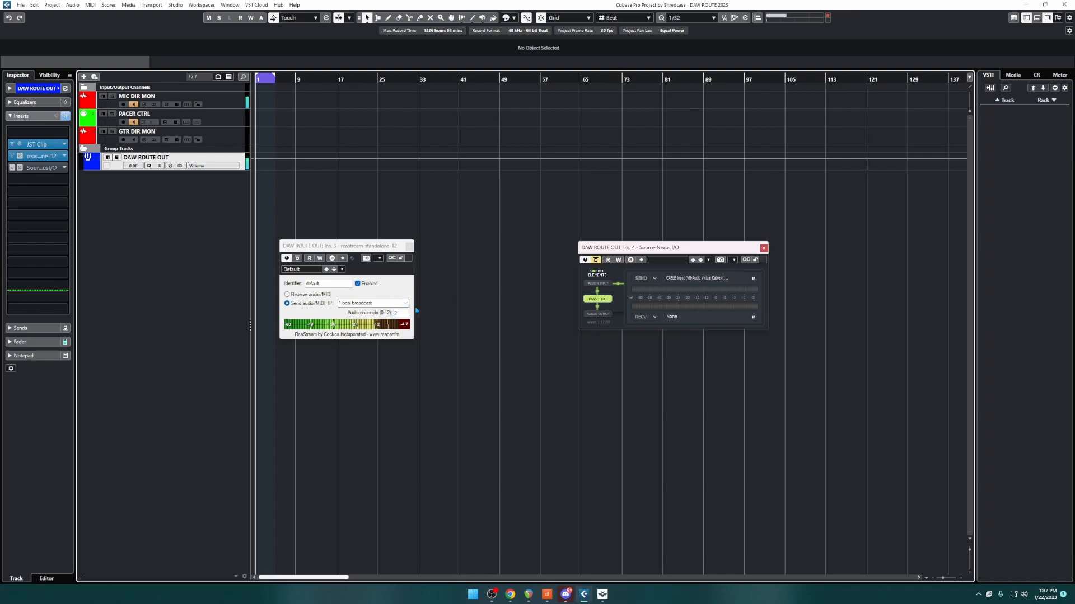
pyautogui.click(381, 303)
pyautogui.click(372, 318)
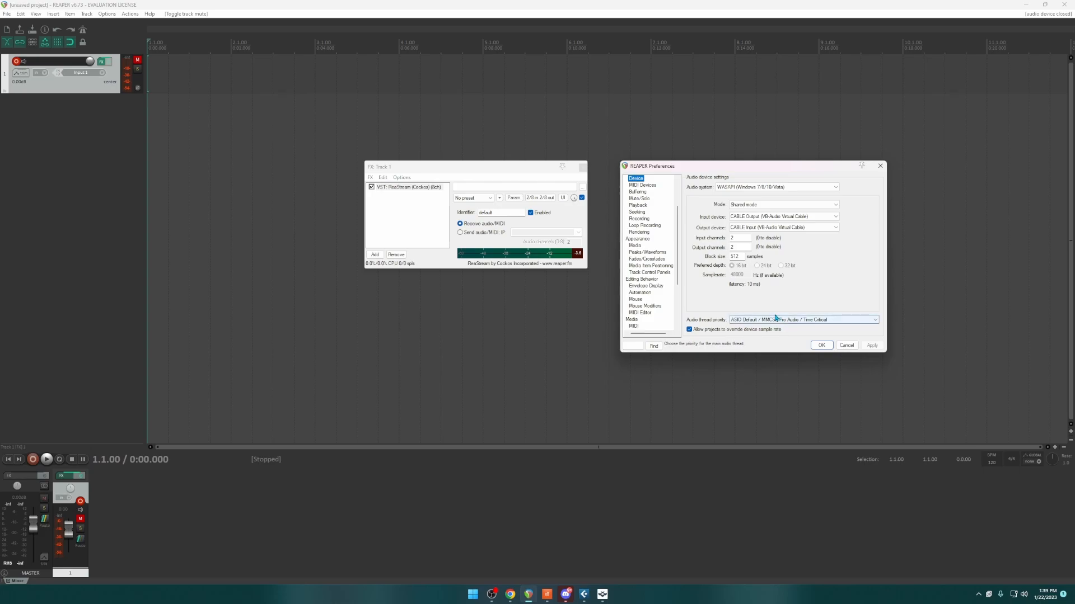
# Switch to REAPER and confirm WASAPI shared mode with CABLE Output as the input device and CABLE Input as the output device
pyautogui.click(821, 346)
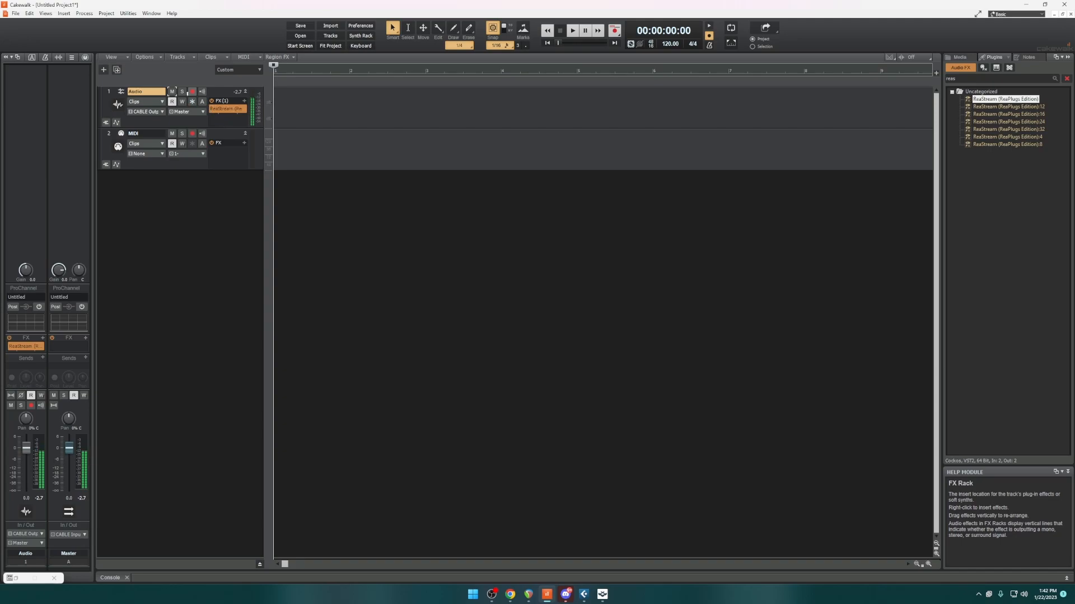
# Switch to Cakewalk and mute the Audio track carrying ReaStream, then unmute it again
pyautogui.click(172, 92)
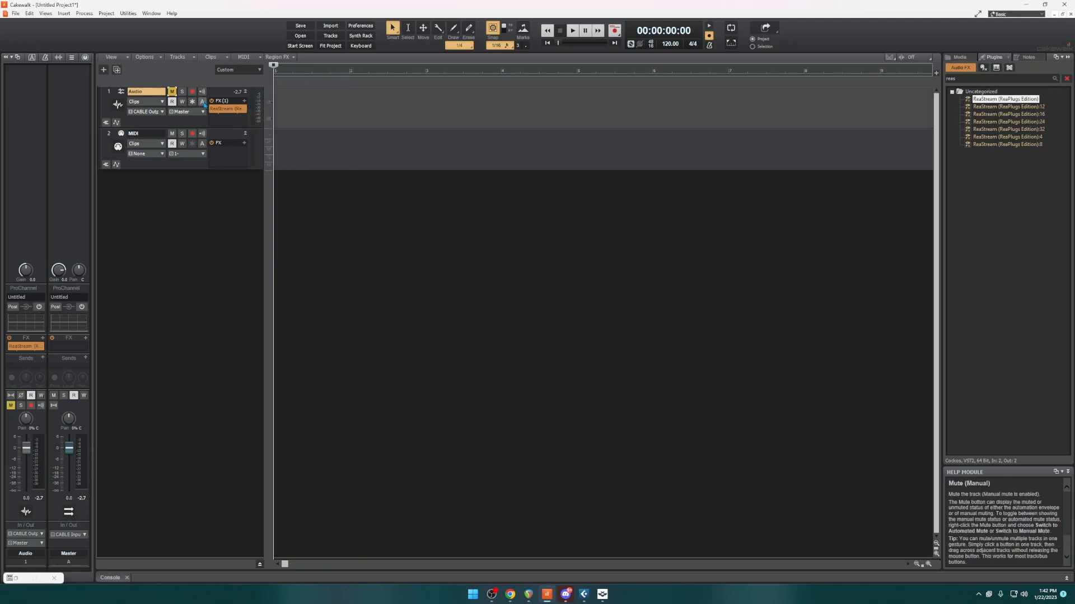
pyautogui.click(172, 92)
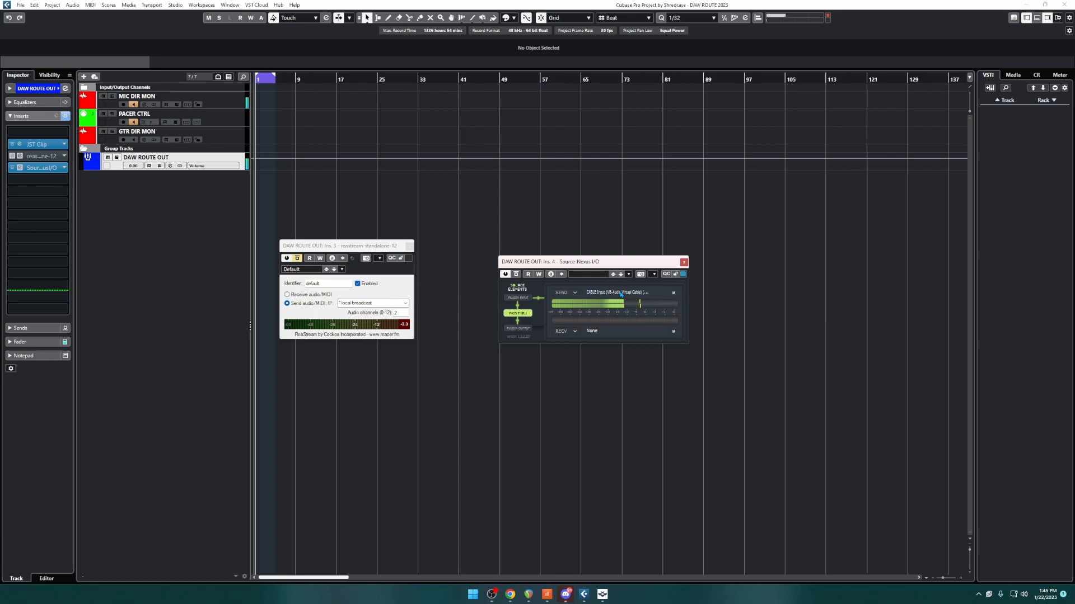
# Switch to Cubase and set the Source-Nexus I/O send on DAW ROUTE OUT to CABLE Input (VB-Audio Virtual Cable)
pyautogui.click(575, 296)
pyautogui.moveTo(649, 317)
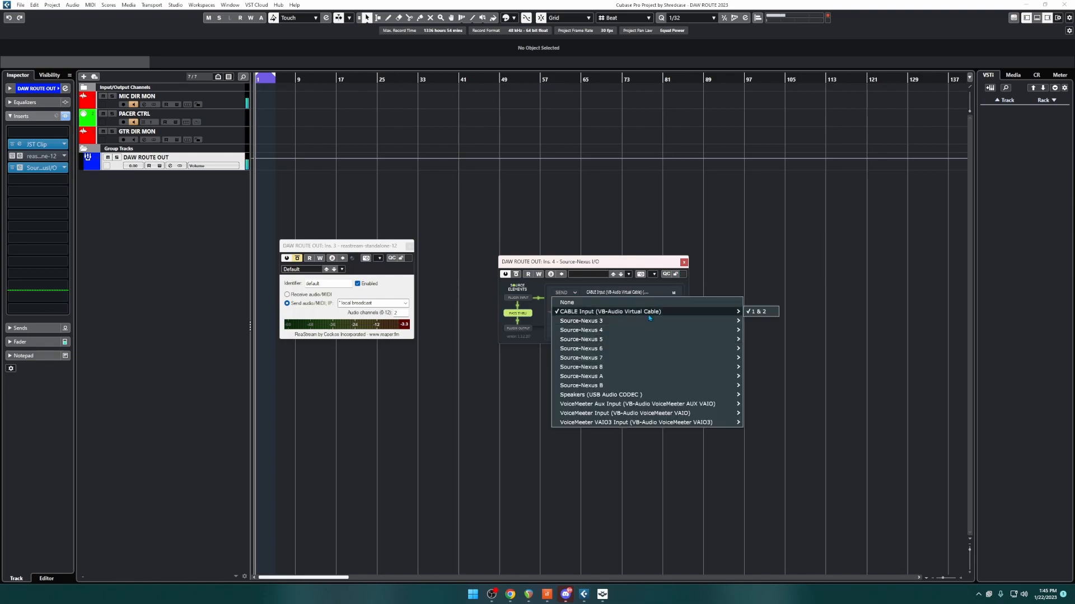
pyautogui.click(610, 316)
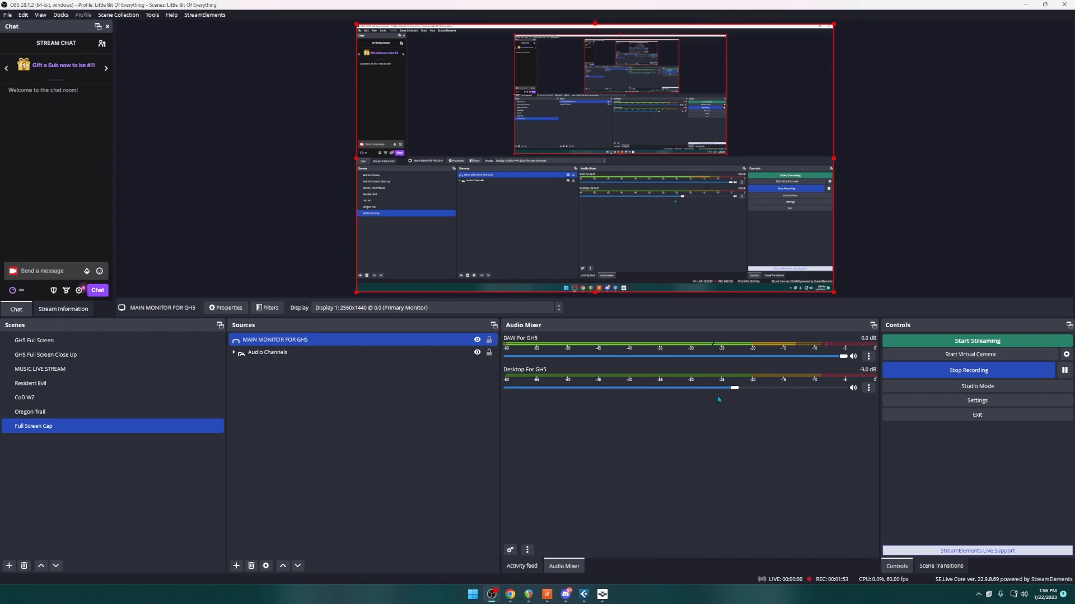
# Switch to OBS and check the capture device in the properties of the DAW For GH5 audio source
pyautogui.click(868, 356)
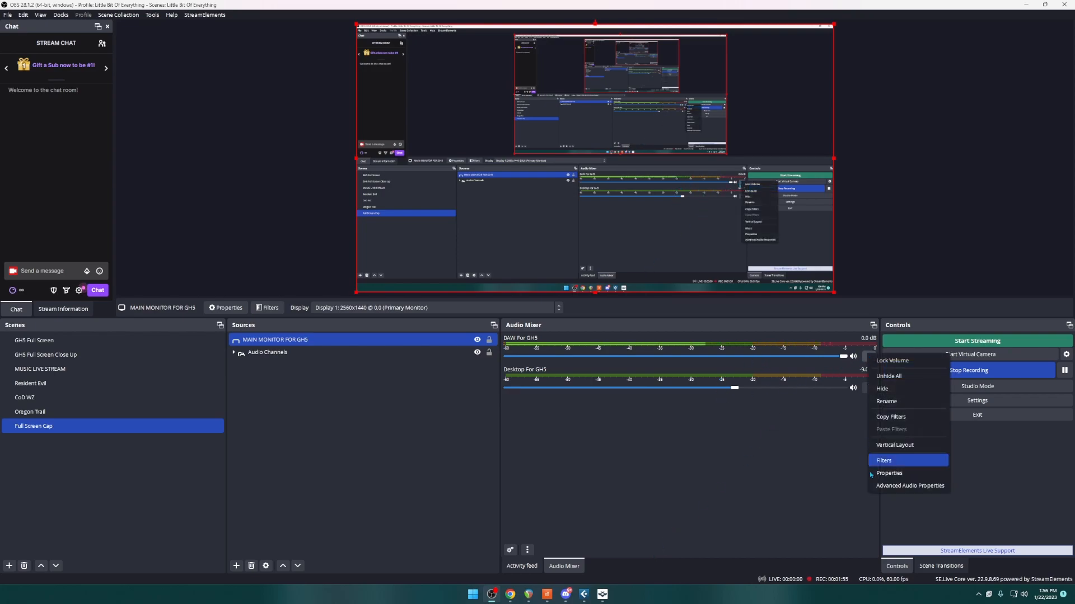
pyautogui.click(905, 473)
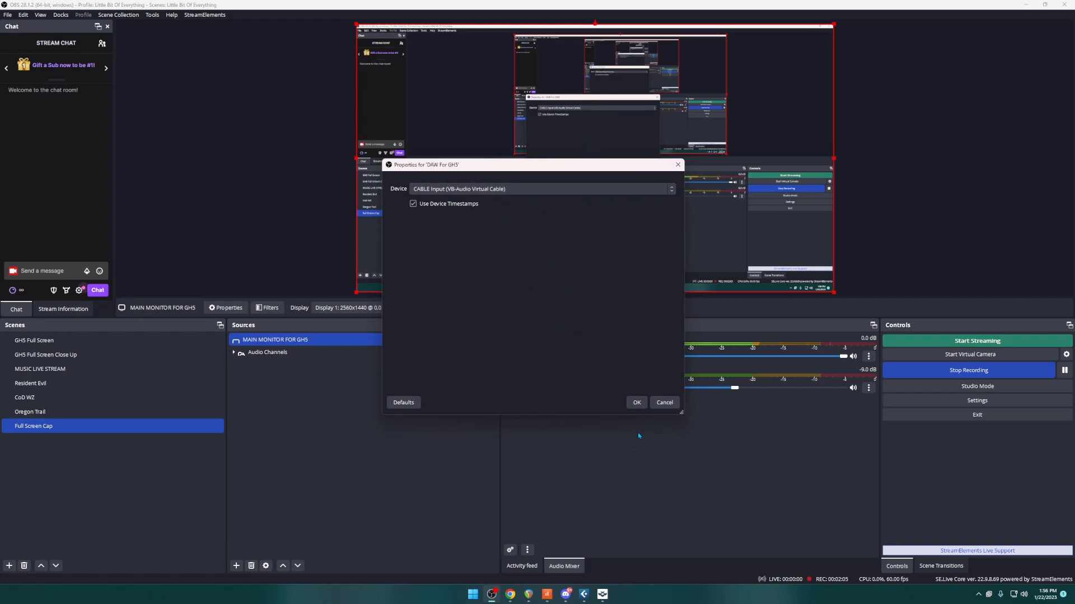
pyautogui.click(637, 403)
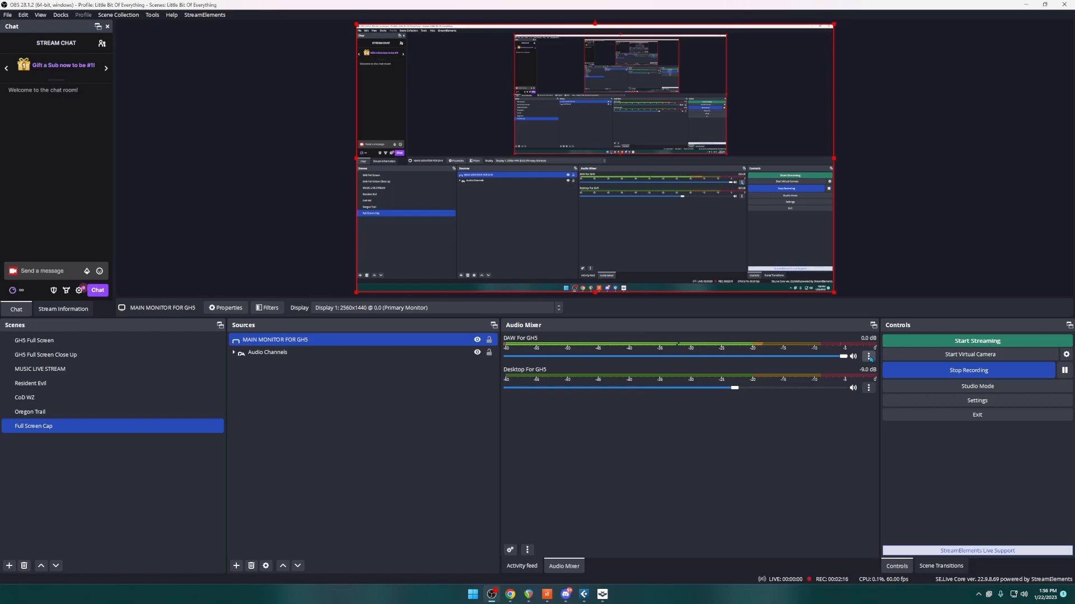
# Open the advanced audio properties from the DAW For GH5 audio source
pyautogui.click(92, 346)
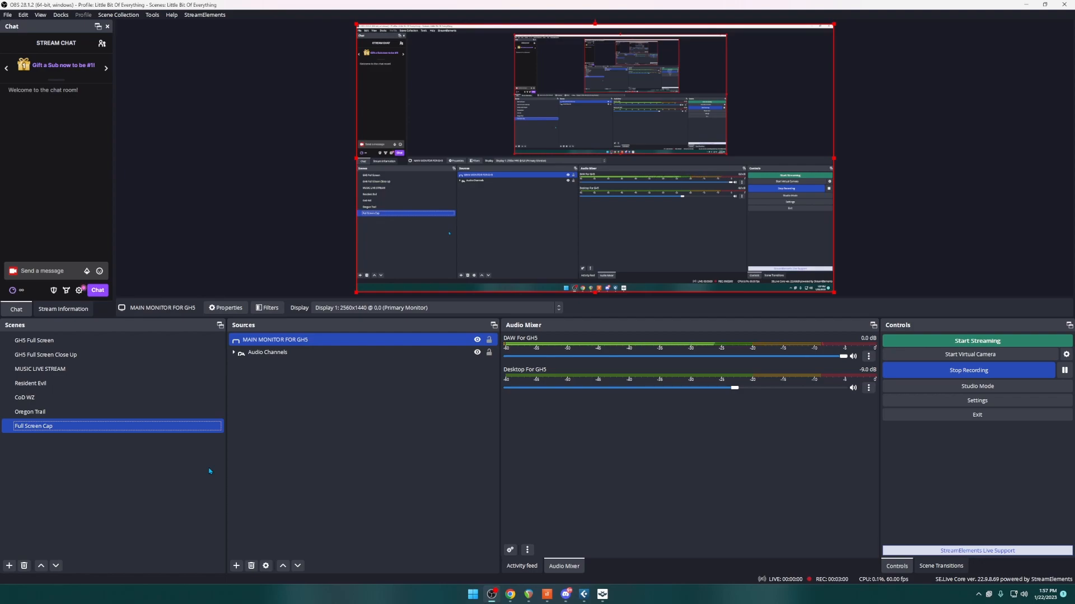
pyautogui.click(869, 357)
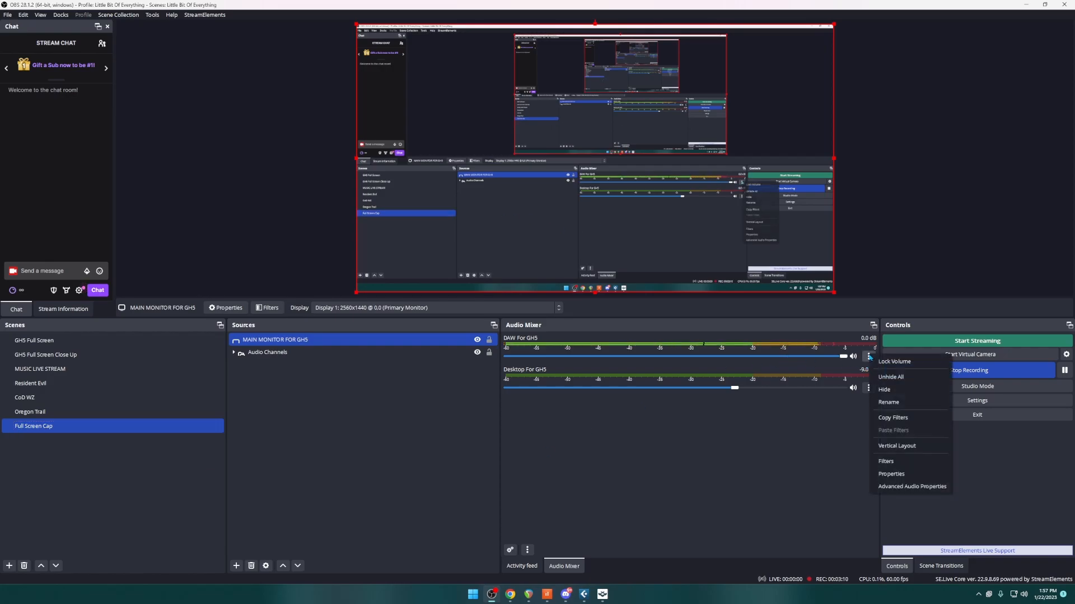
pyautogui.click(904, 488)
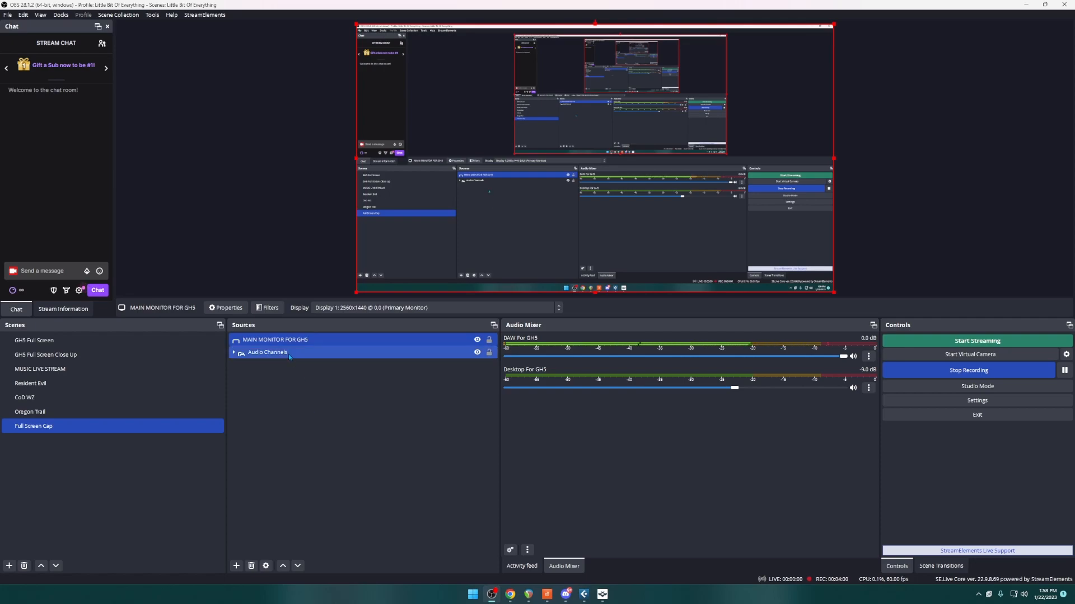
# Examine the Render Delay filter on the MAIN MONITOR FOR GH5 source and the list of filter types that can be added
pyautogui.rightClick(299, 339)
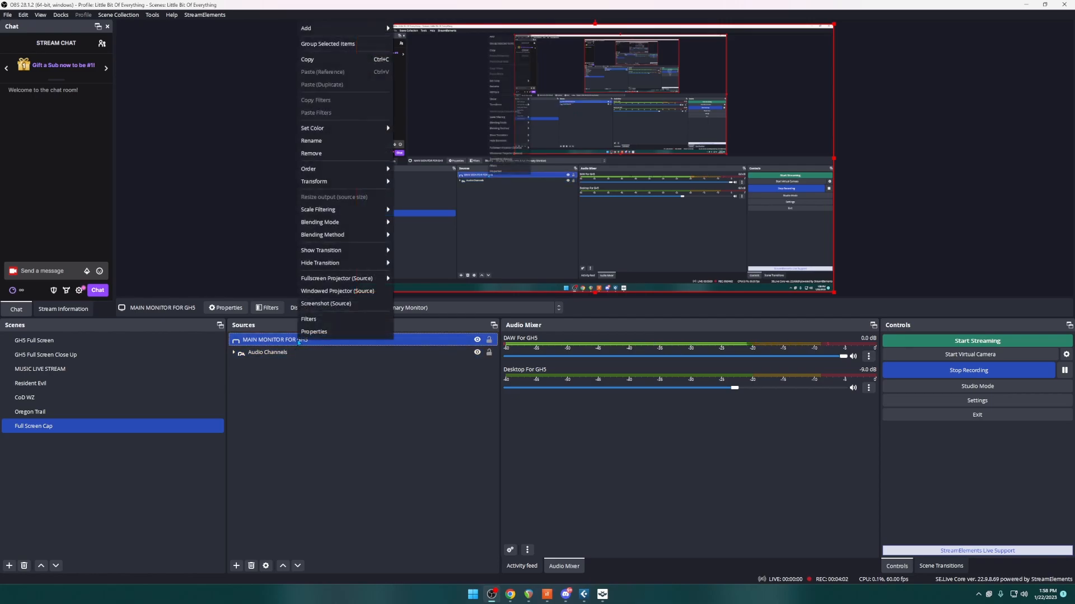
pyautogui.click(322, 322)
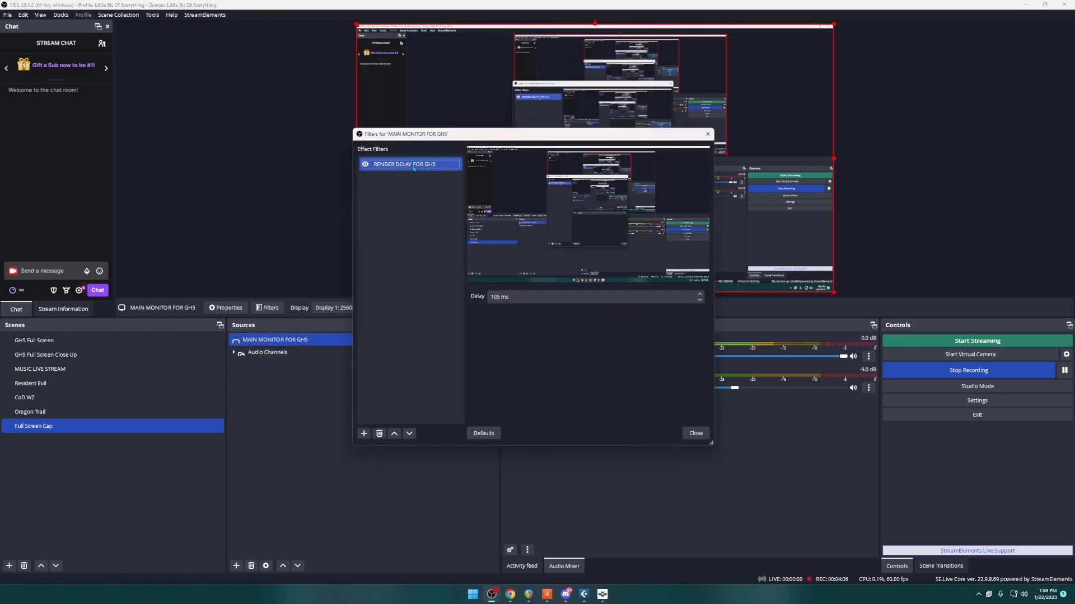
pyautogui.click(364, 434)
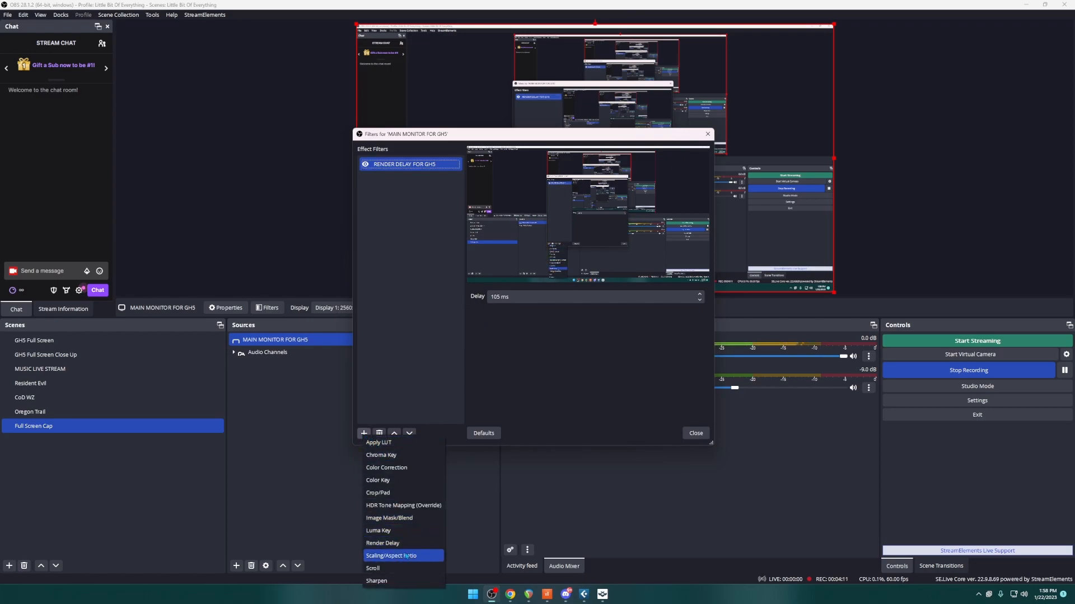
pyautogui.click(535, 382)
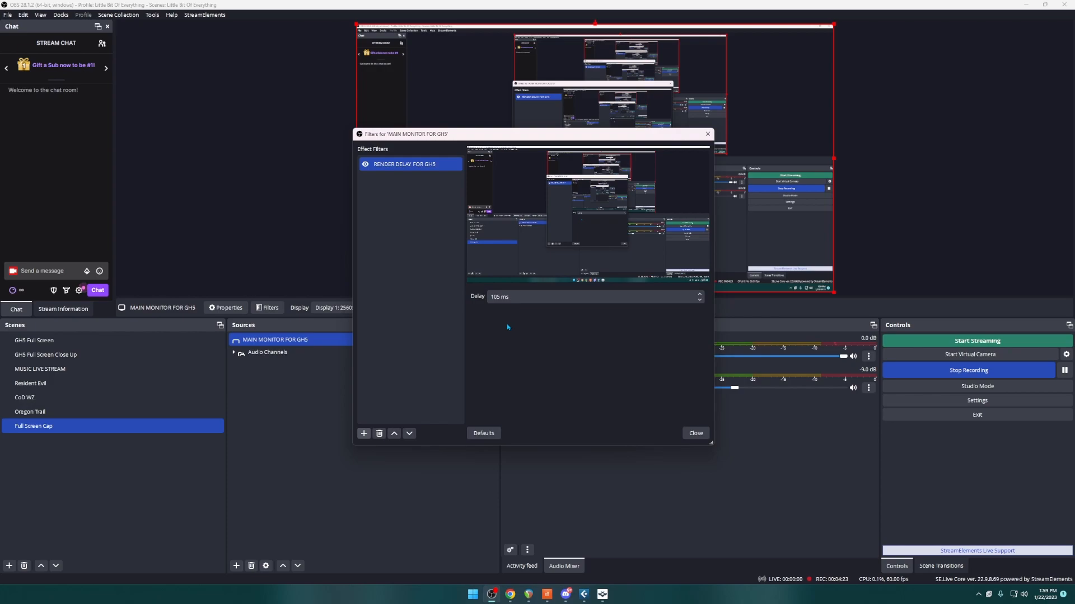
pyautogui.click(698, 437)
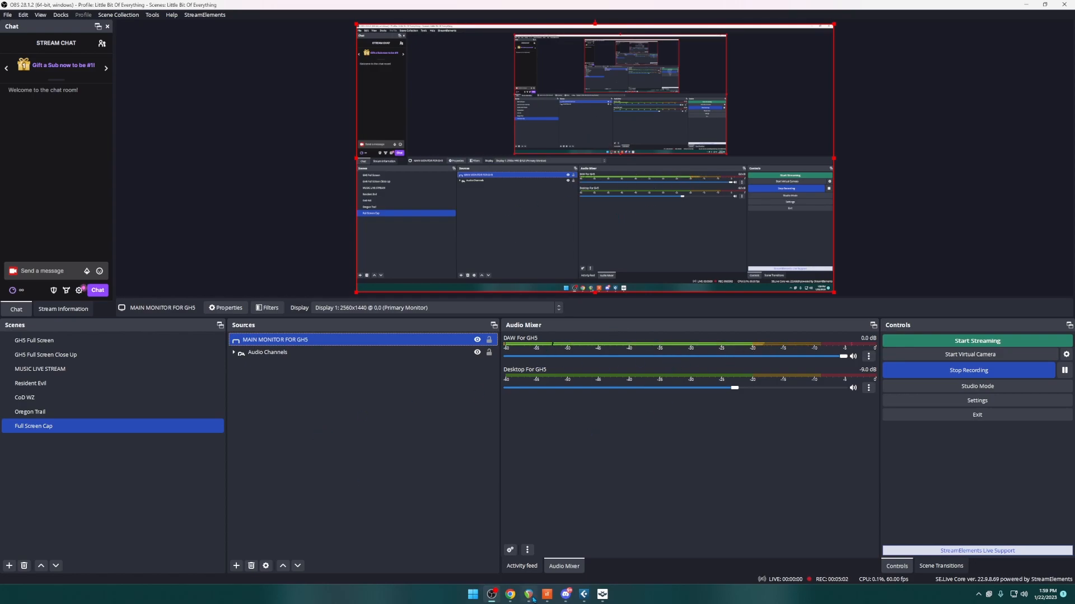
# Switch to Discord and review the Voice & Video settings, from input and output devices to noise suppression, gain control and attenuation
pyautogui.moveTo(546, 596)
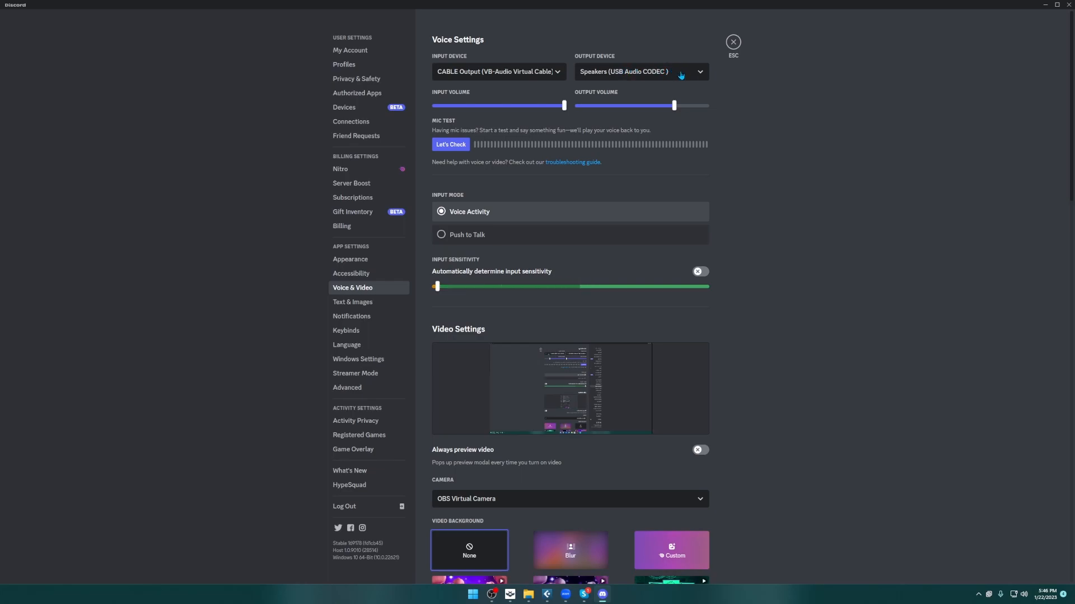
pyautogui.scroll(-3, 616, 129)
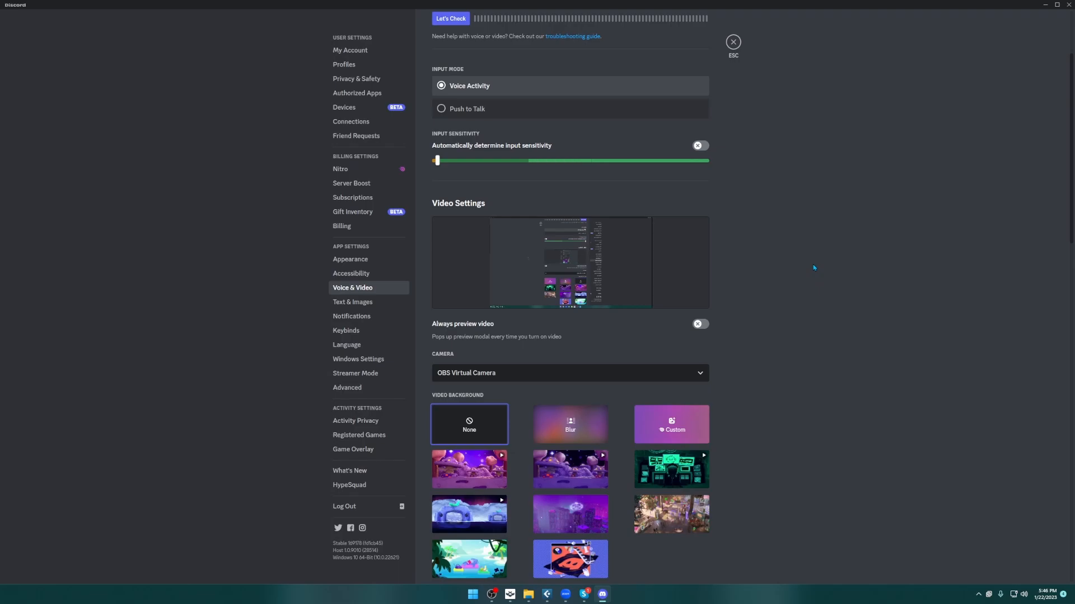
pyautogui.scroll(-8, 804, 259)
pyautogui.scroll(-3, 825, 253)
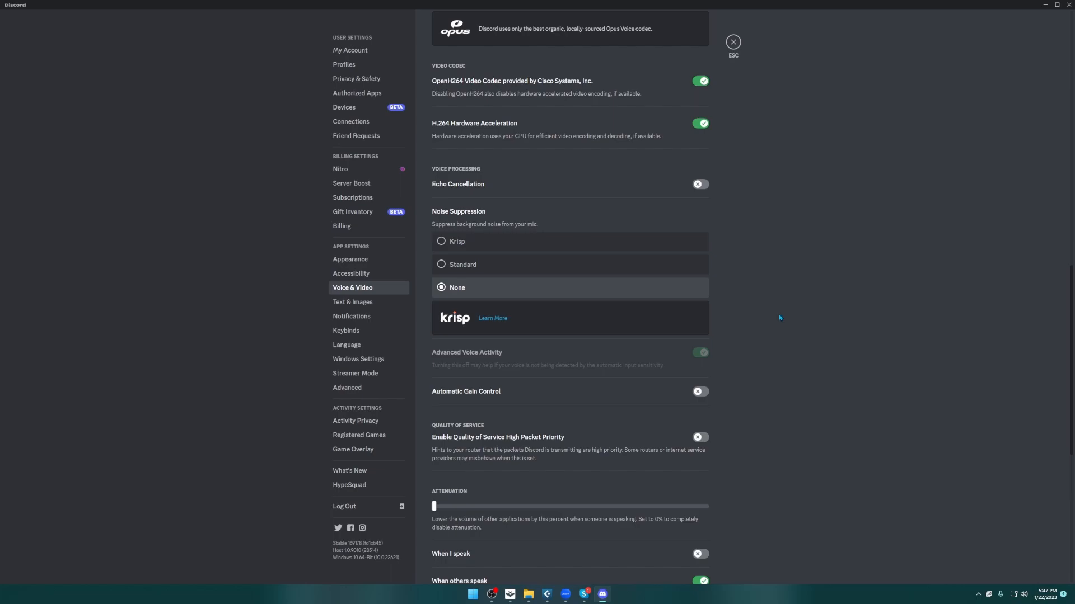
pyautogui.scroll(-3, 809, 372)
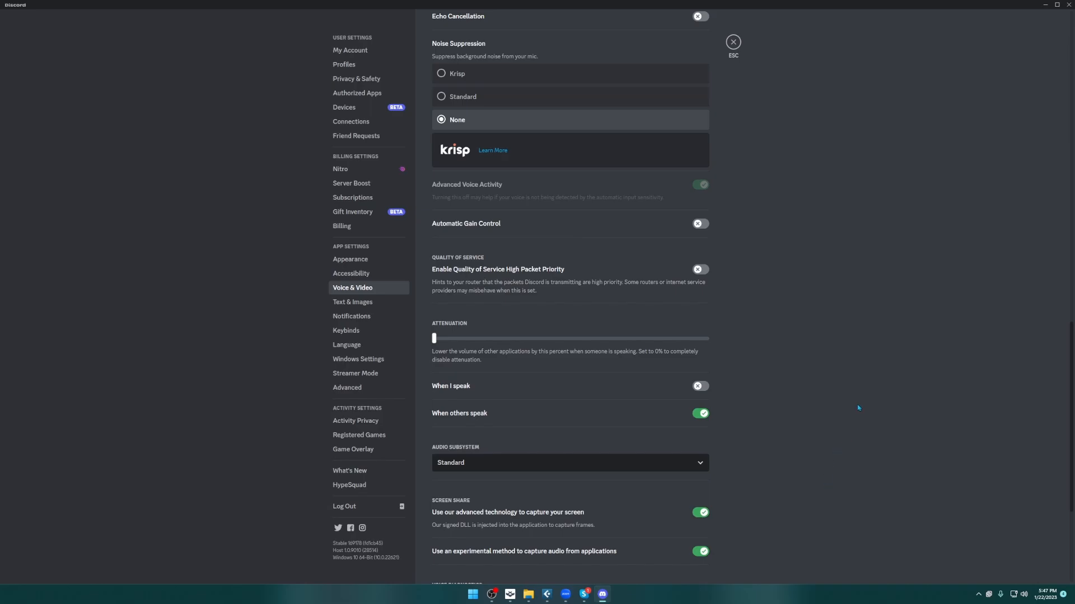
pyautogui.scroll(2, 858, 410)
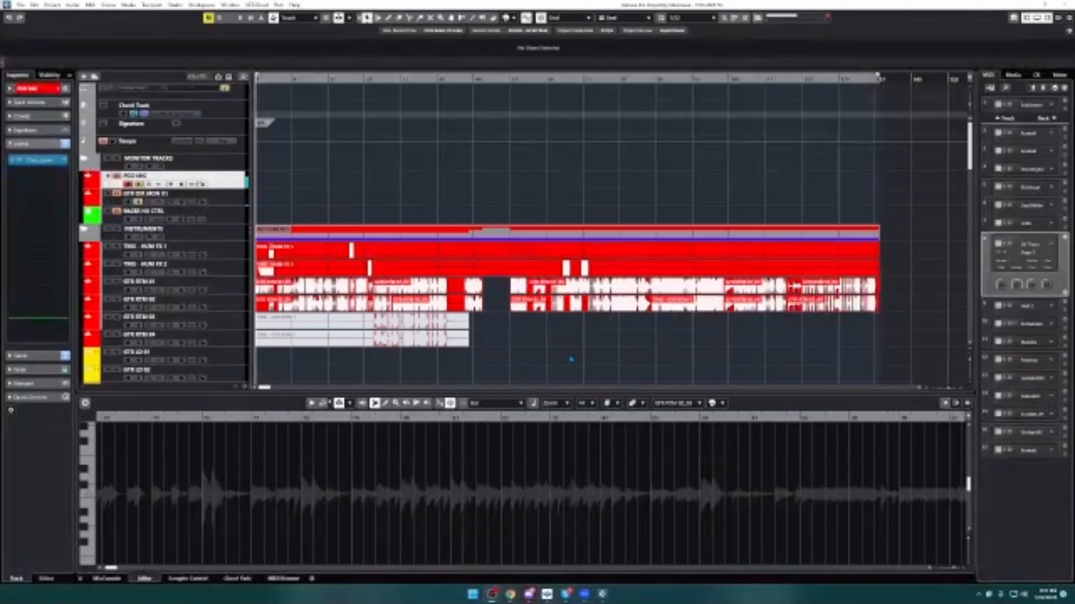
# Switch to the Cubase song project, place the playhead at the start, play the song as a streaming test and stop it
pyautogui.click(263, 79)
pyautogui.moveTo(257, 78); pyautogui.dragTo(257, 82)
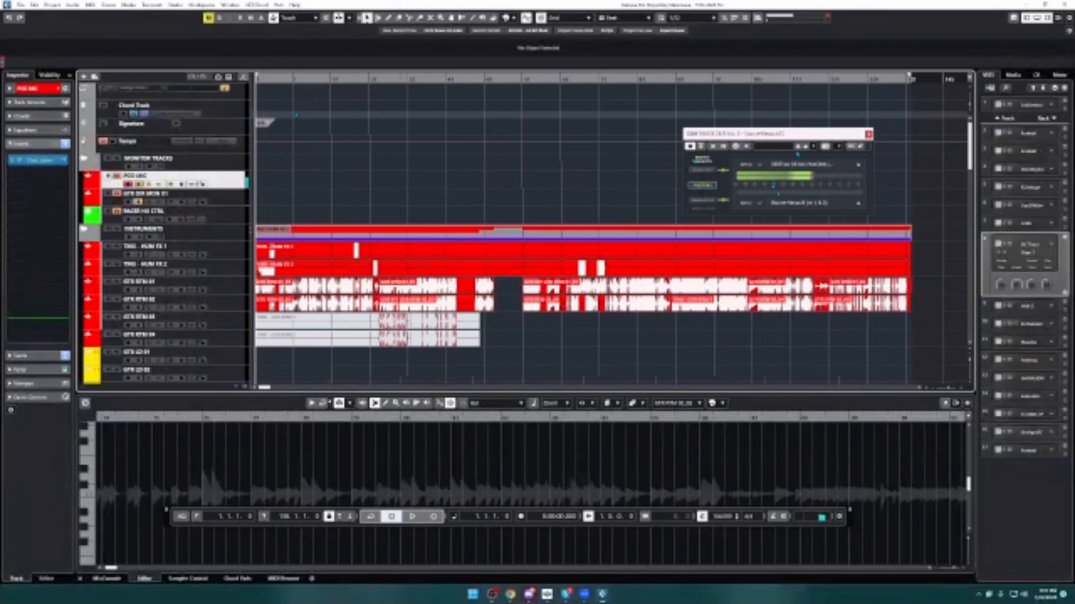
pyautogui.press('space')
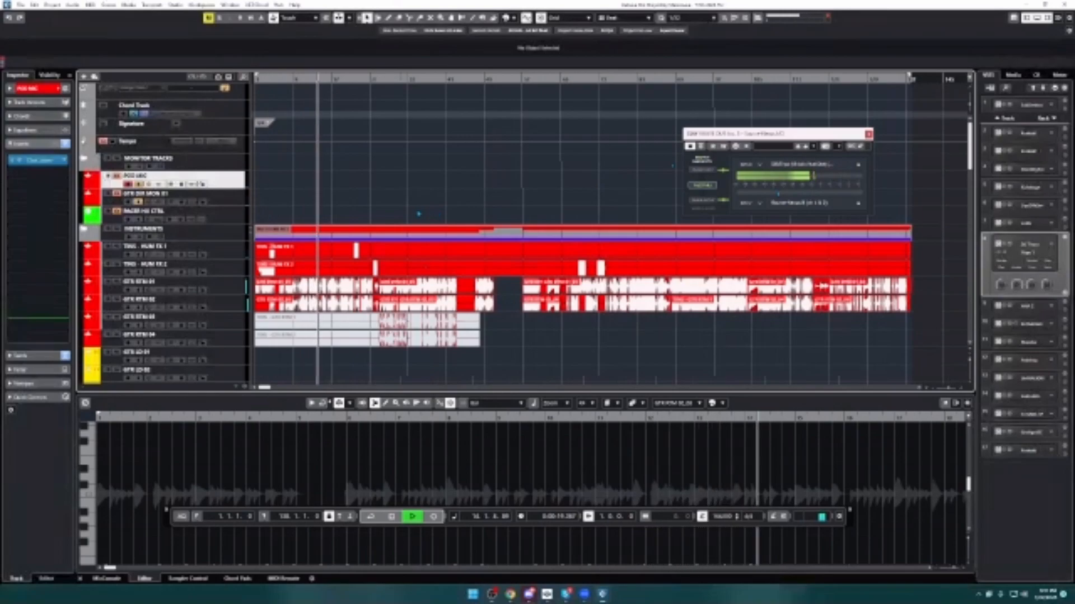
pyautogui.press('space')
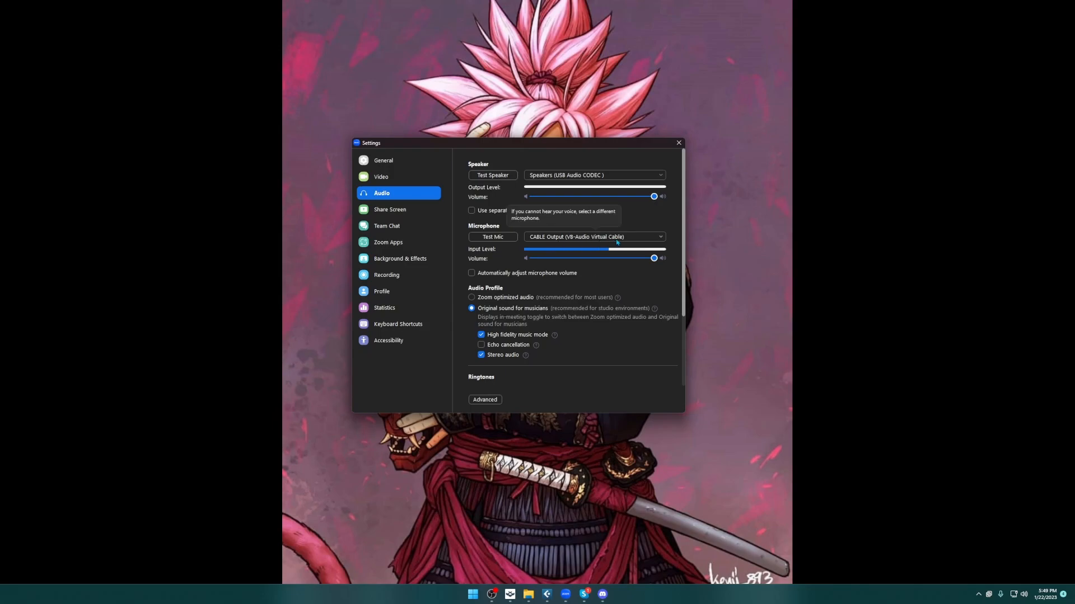
# Switch to Zoom and review its audio settings for the microphone and original sound for musicians
pyautogui.scroll(-2, 571, 249)
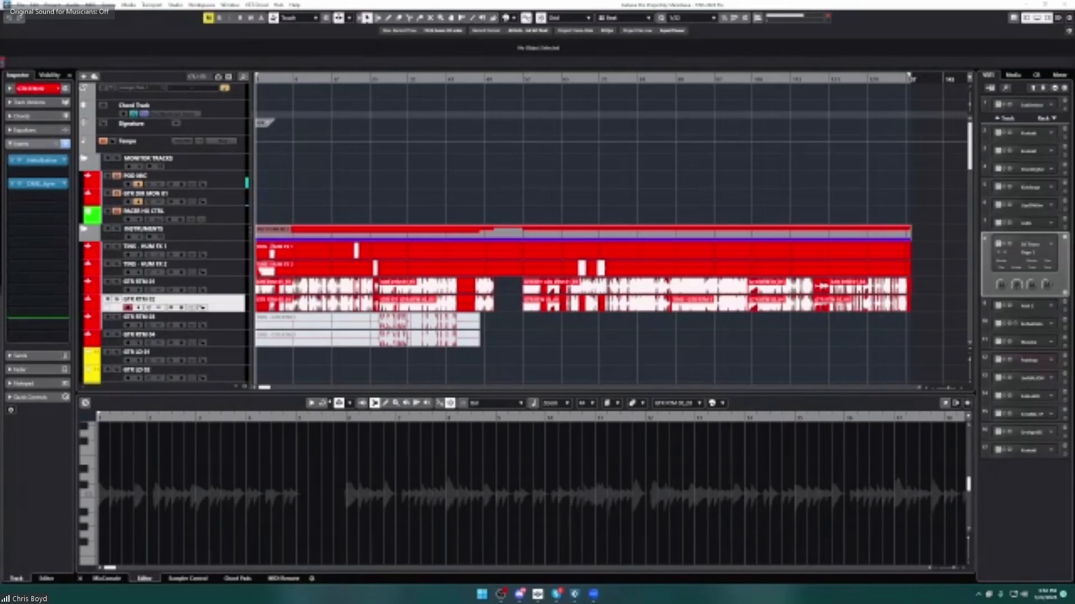
# Play the Cubase song from the start as an audio test over the Zoom screen share and stop it
pyautogui.click(271, 196)
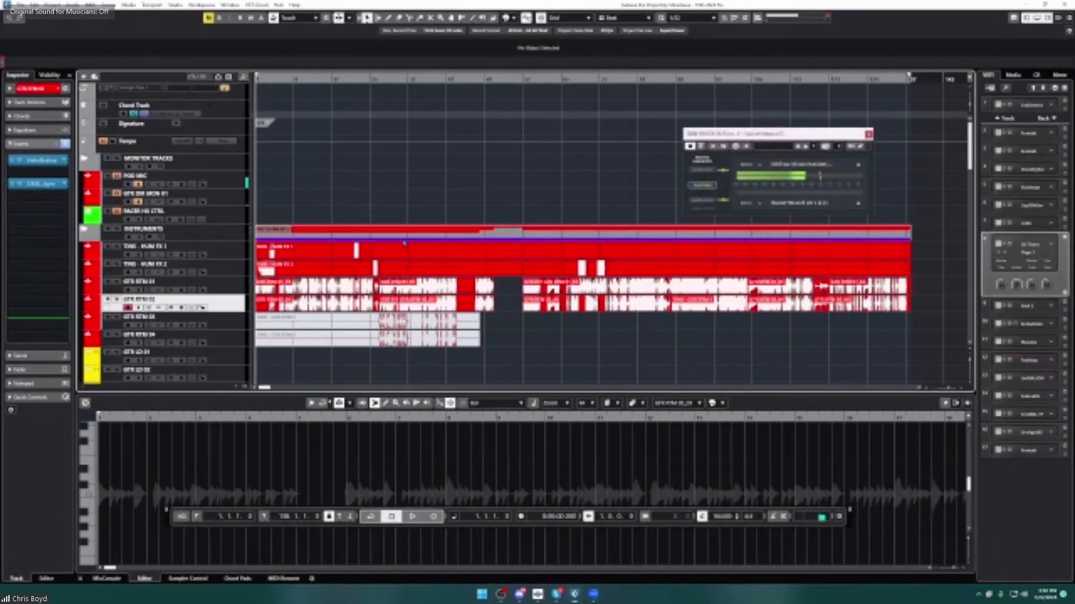
pyautogui.press('space')
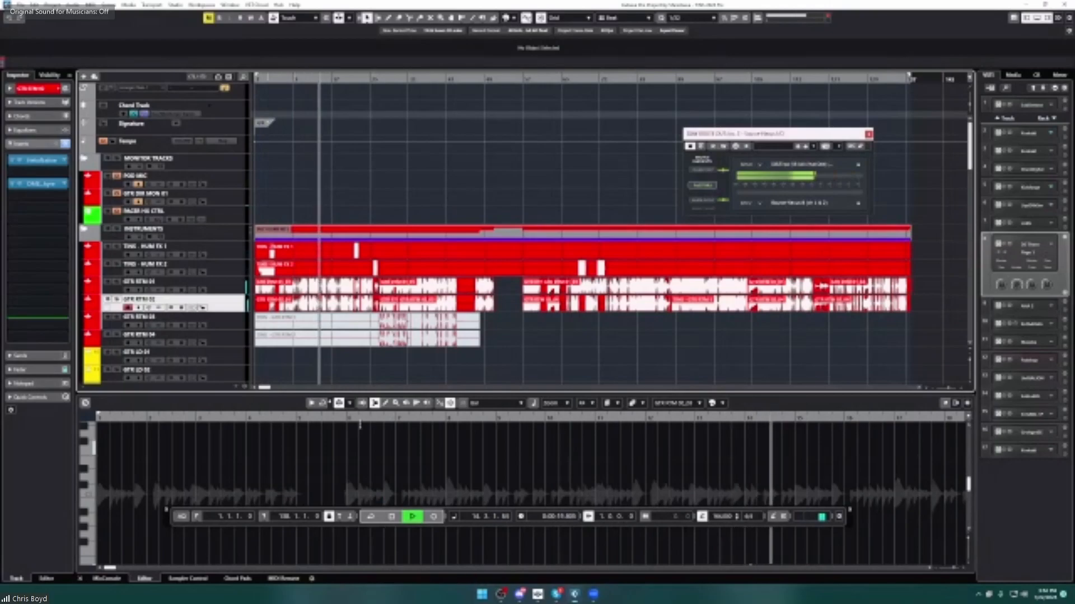
pyautogui.press('space')
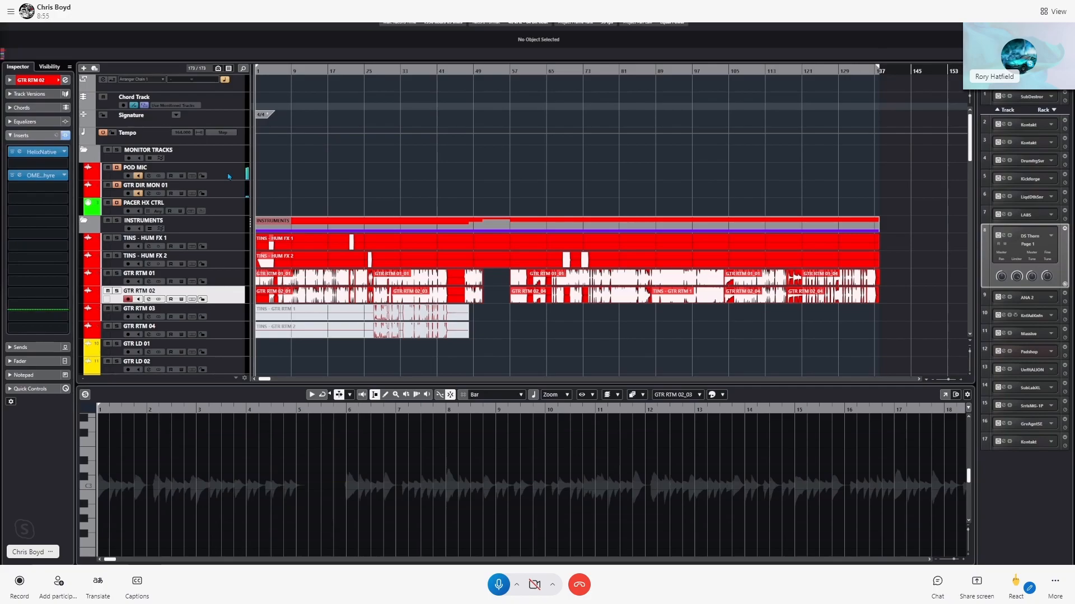
# Play the Cubase song as an audio test over the Skype screen share and stop it
pyautogui.click(228, 76)
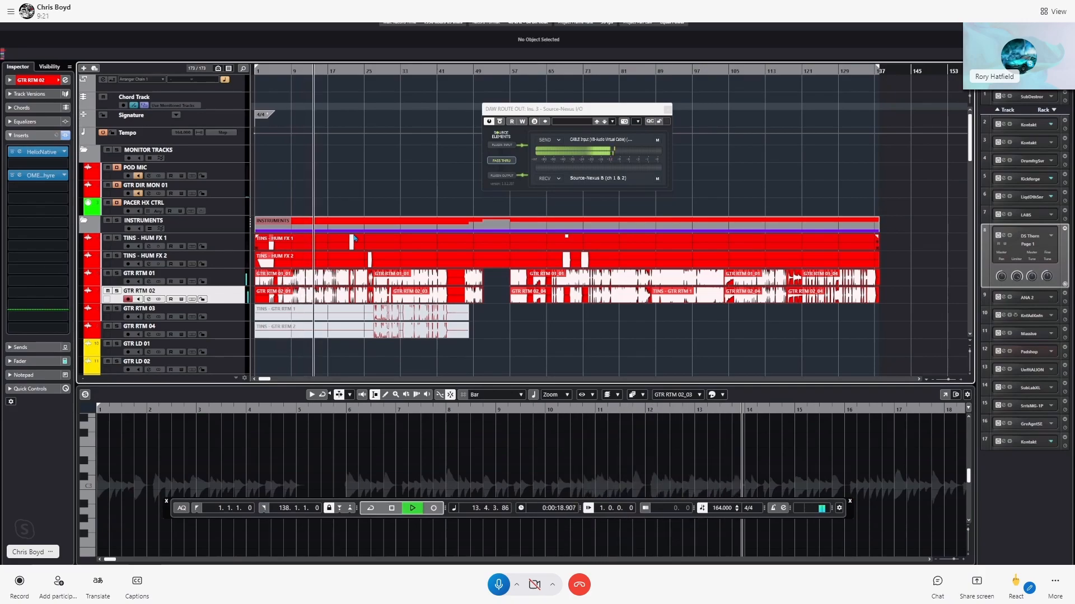
pyautogui.press('space')
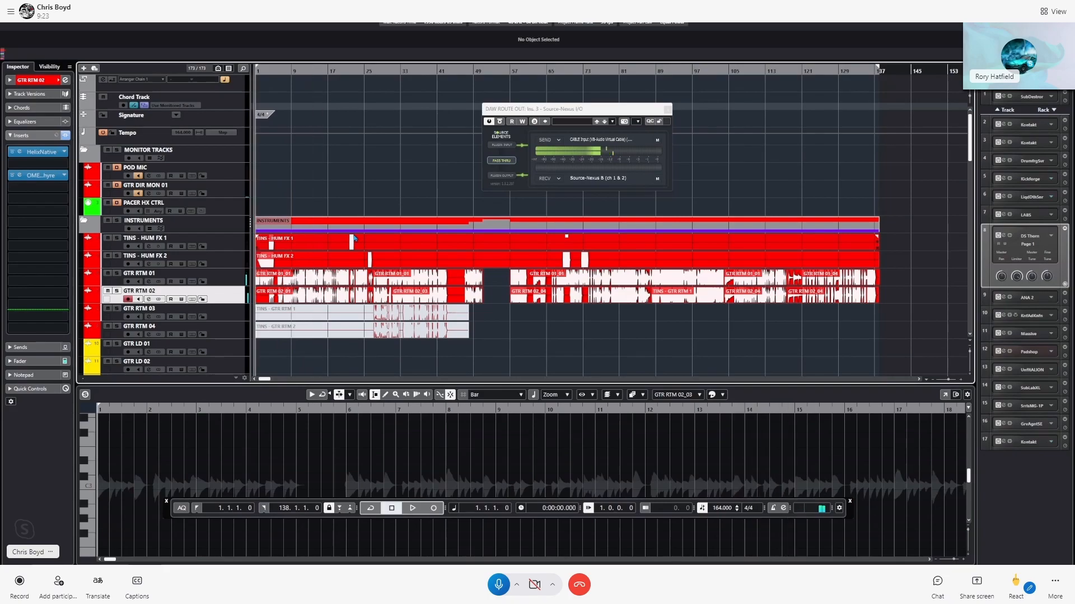